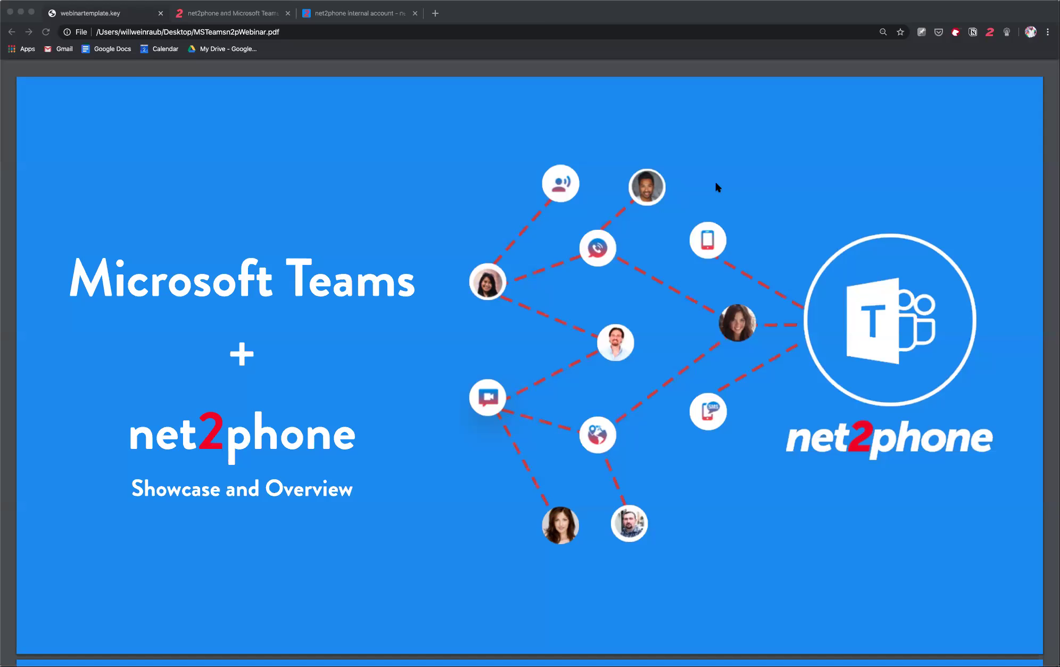
- Bring the Chrome window showing MSTeamsn2pWebinar.pdf to the front on its title slide
click(611, 223)
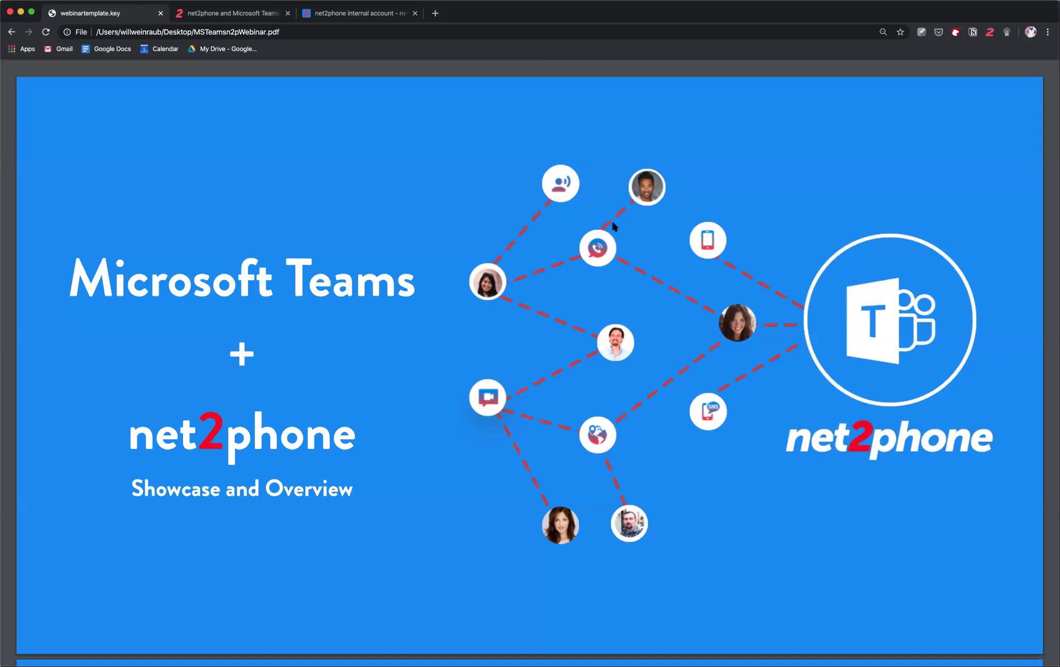
- Advance the slides past Today's Hosts to slide 3, 'What we'll cover'
key(Page_Down)
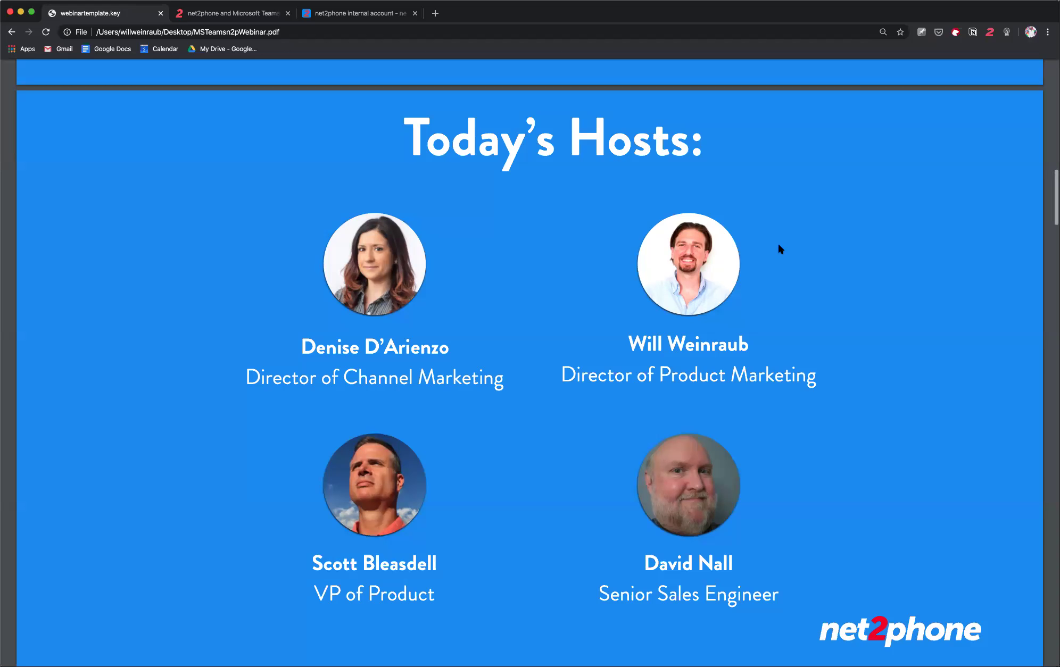
key(Right)
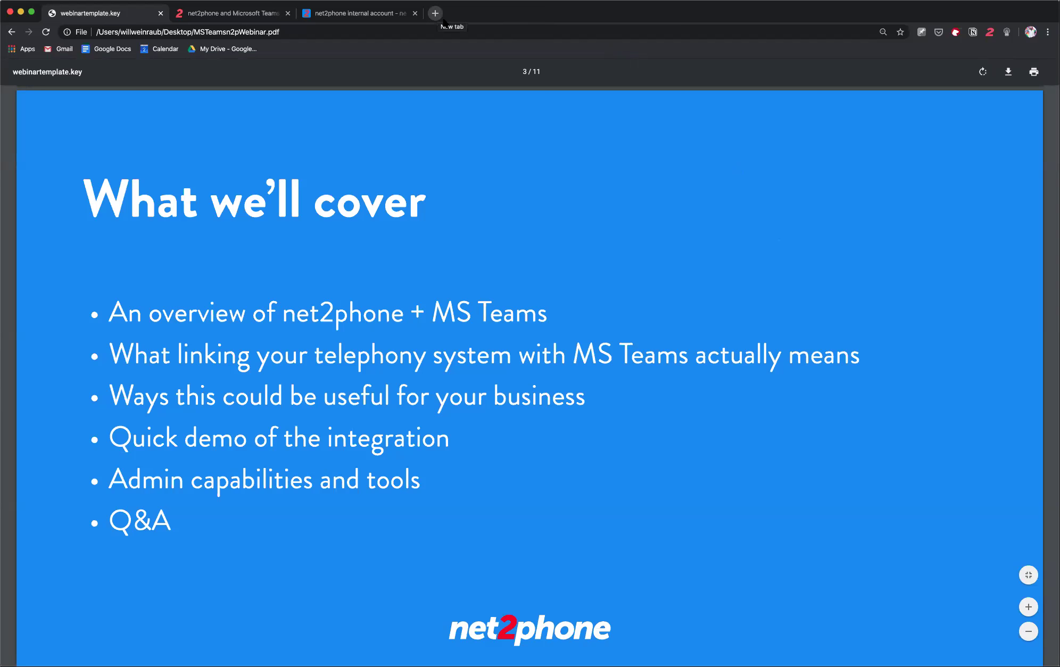
- Advance to slide 4 of 11, the 'Website' section divider
key(Right)
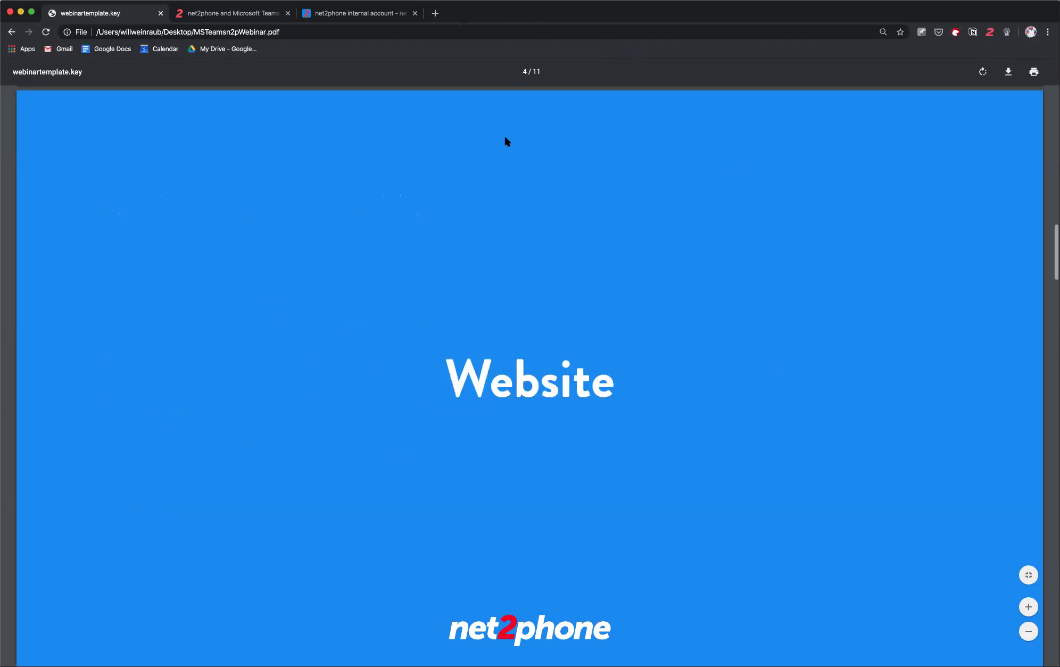
- Switch to the 'net2phone and Microsoft Teams' tab and scroll to the MS Direct Routing features
click(261, 16)
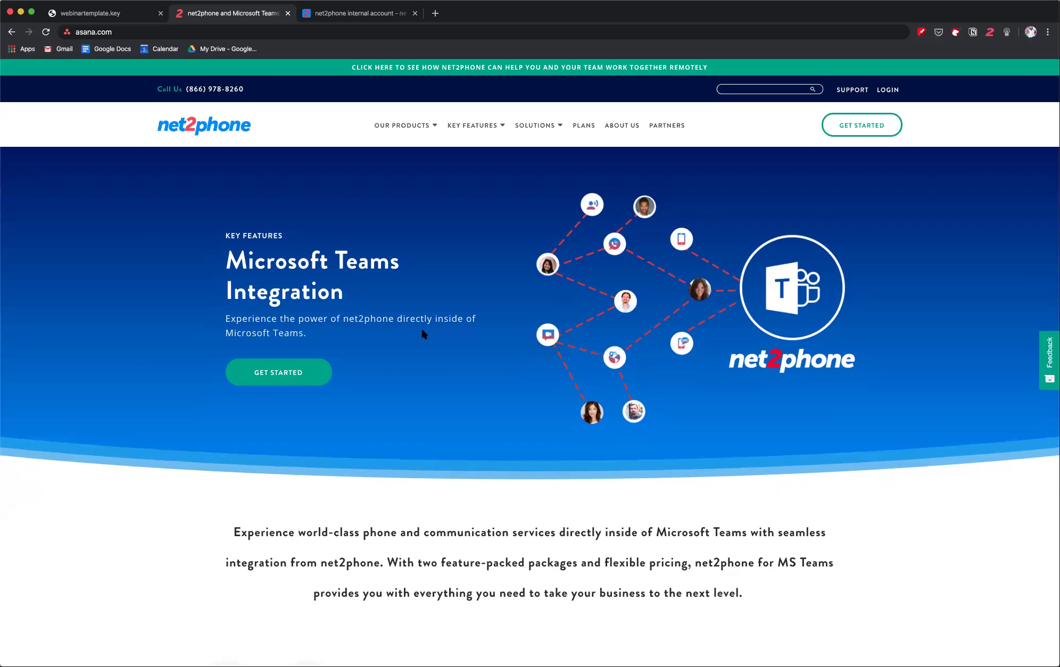
scroll(422, 333, down, 5)
- Scroll down through the MS Direct Routing feature list
scroll(422, 334, down, 5)
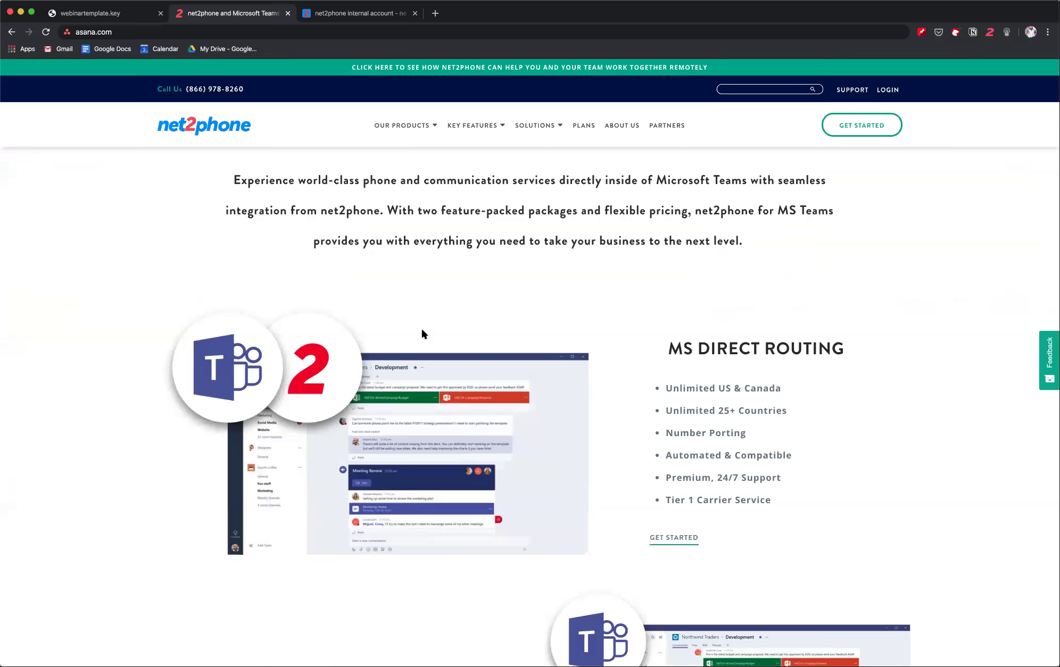
scroll(422, 334, down, 1)
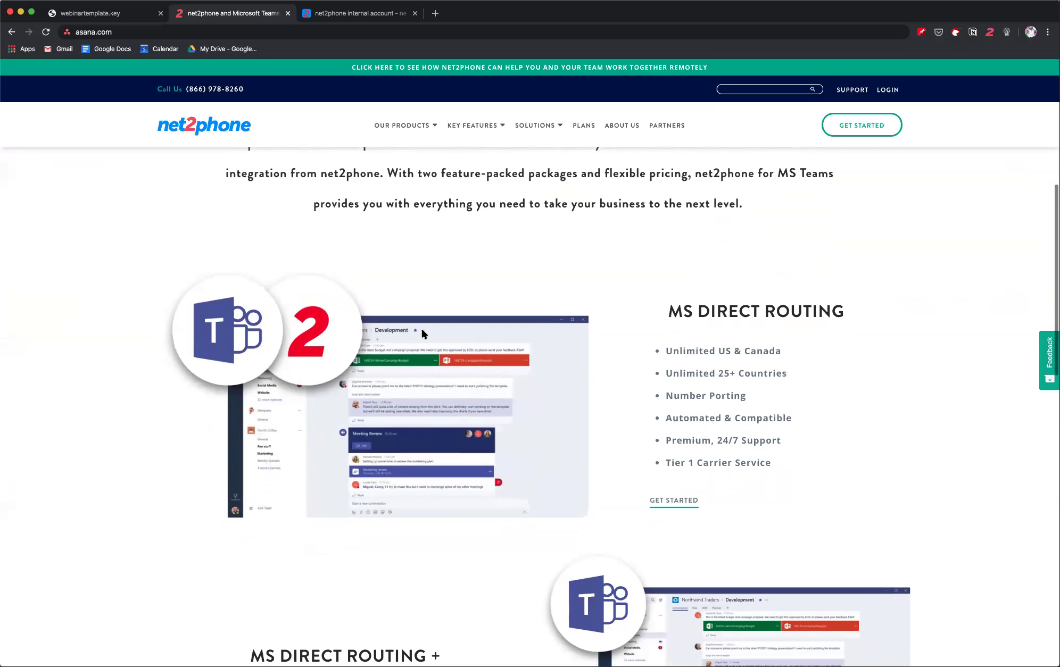
scroll(422, 334, down, 1)
scroll(422, 334, down, 2)
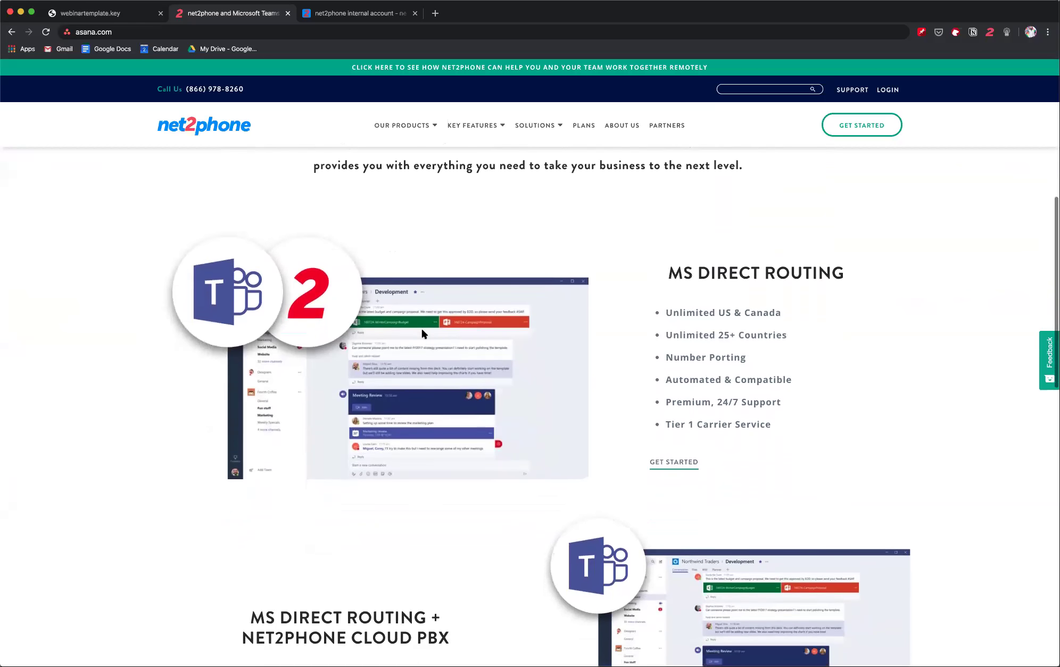
scroll(422, 334, down, 3)
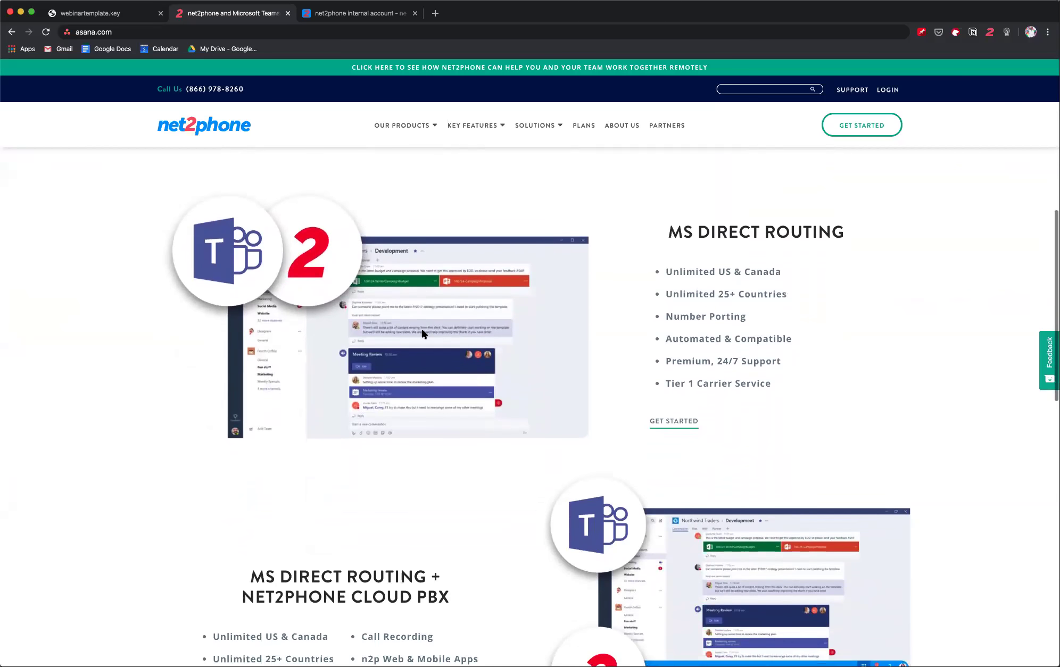
scroll(422, 334, down, 2)
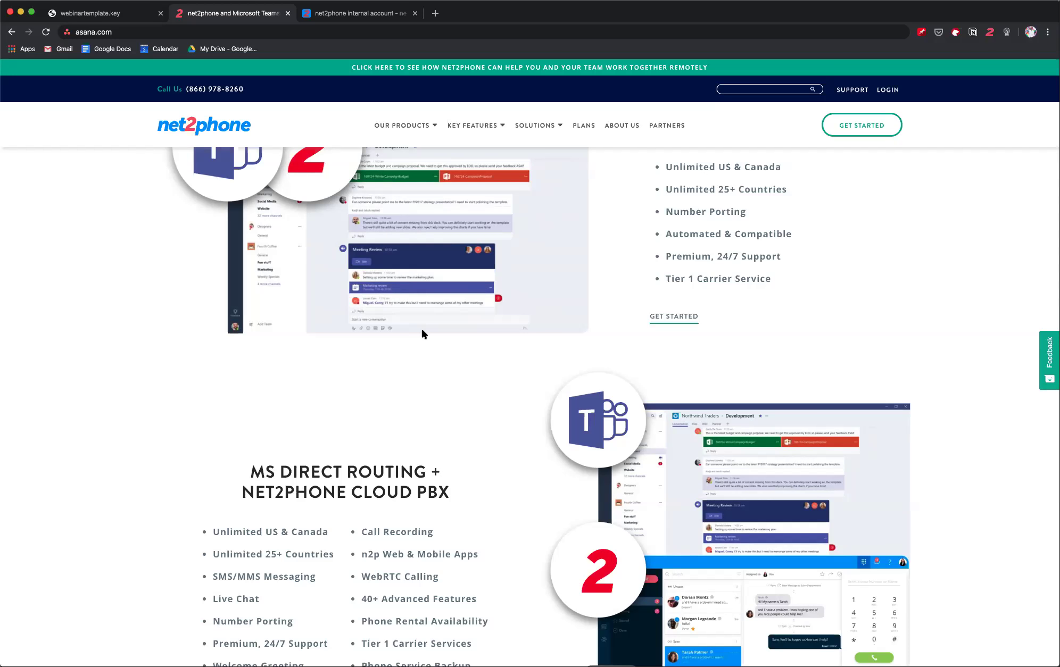
- Review the Cloud PBX feature list, then open a new browser tab
scroll(422, 330, down, 1)
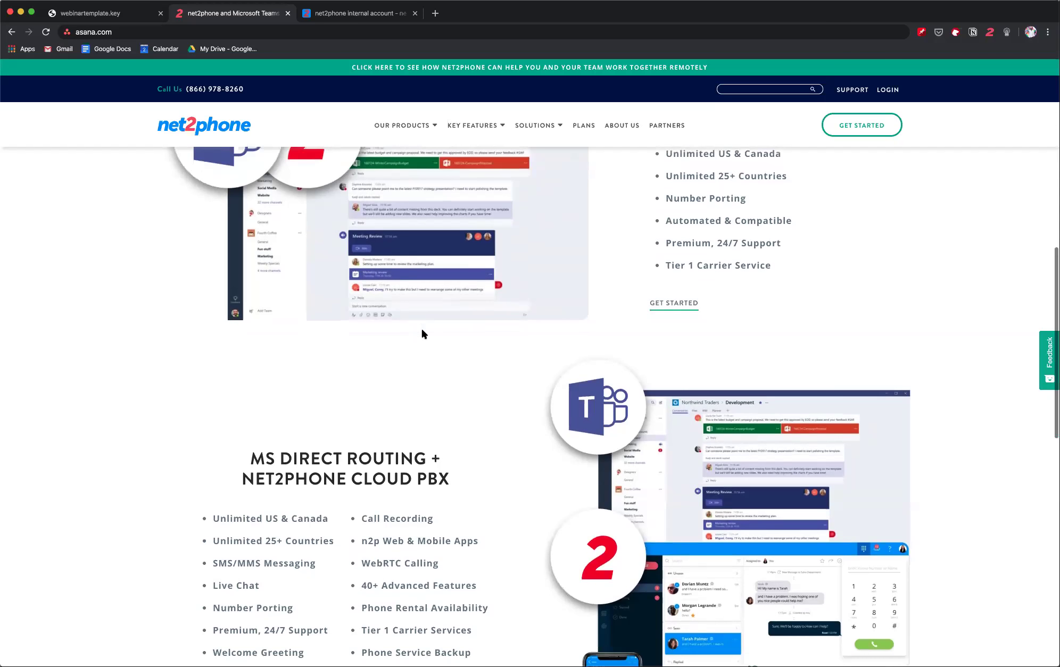
scroll(419, 332, down, 2)
scroll(419, 333, up, 5)
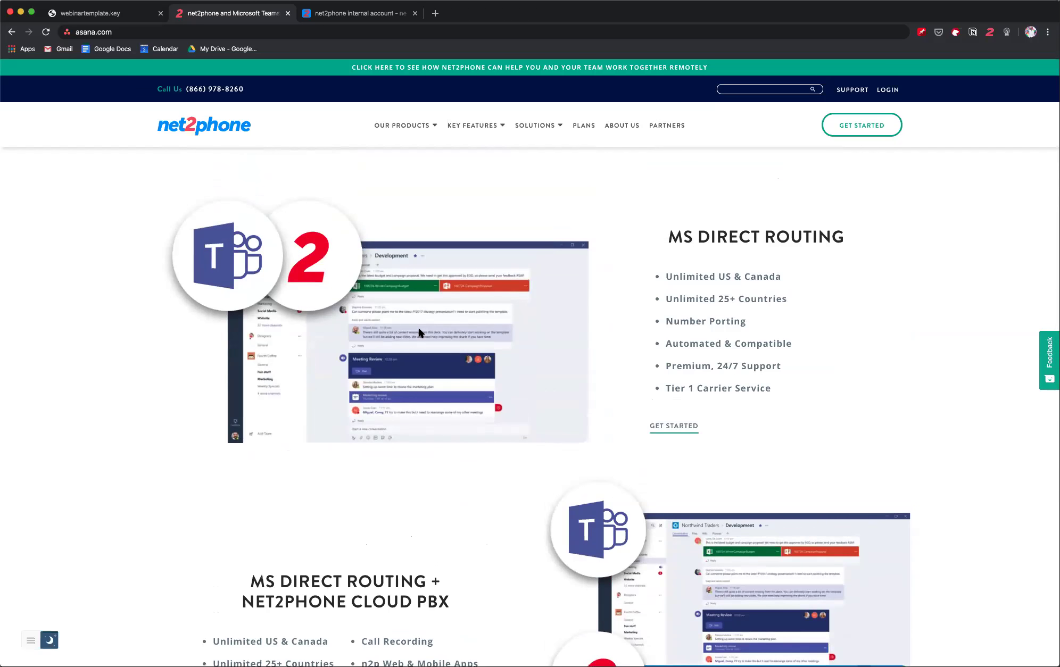
scroll(419, 332, up, 2)
scroll(419, 333, up, 1)
scroll(419, 332, down, 5)
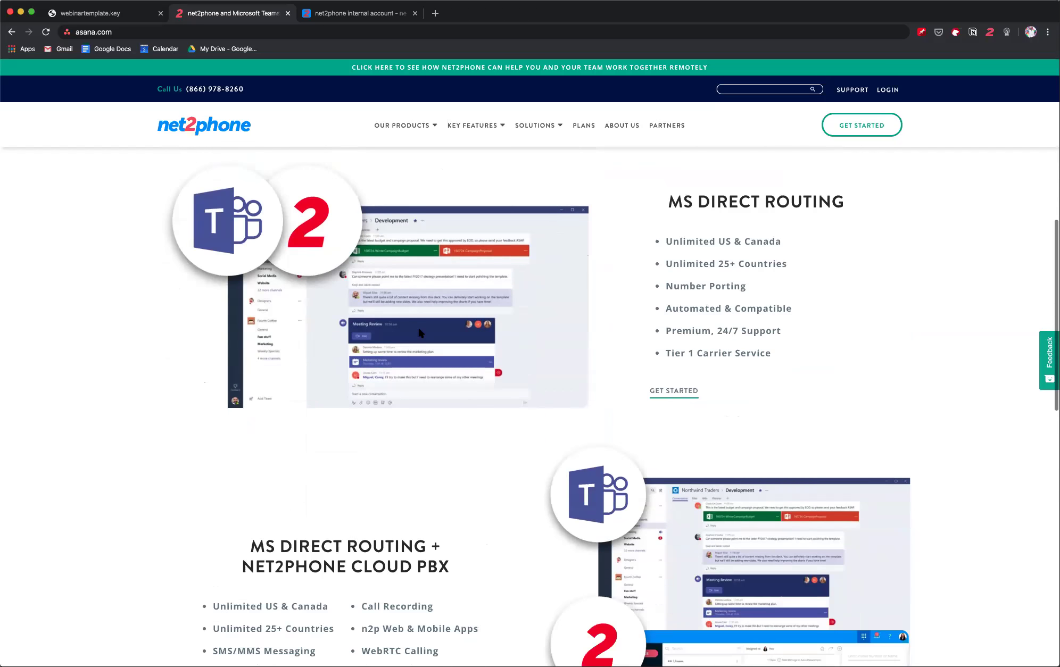
scroll(419, 333, down, 3)
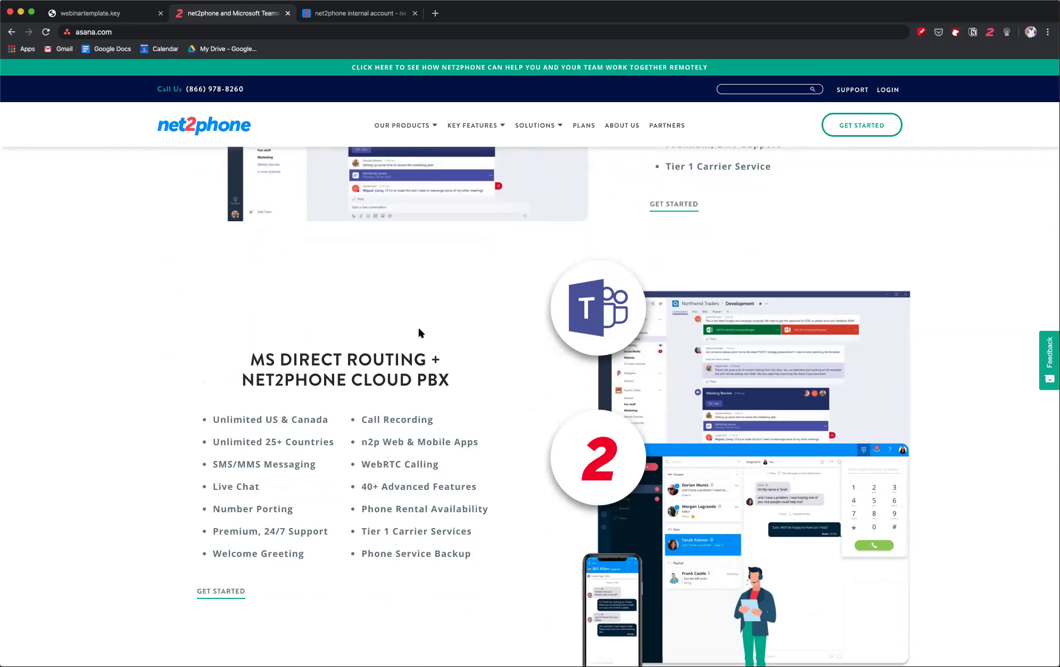
click(435, 13)
- Load teams.microsoft.com in the new tab and show the Calendar's work-week view
text(team)
key(Return)
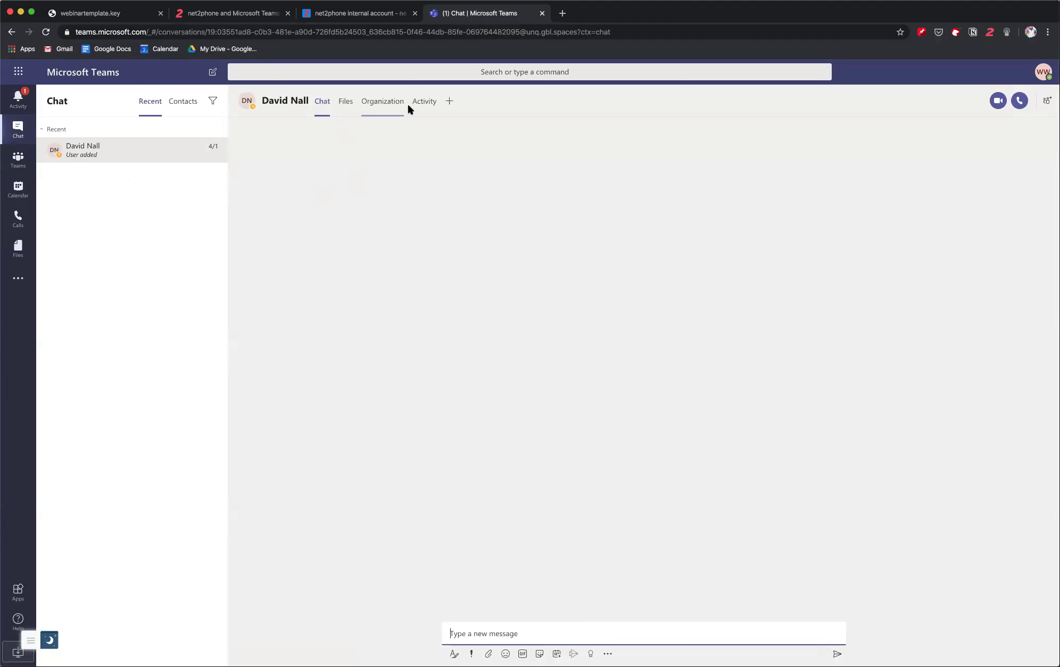
click(26, 194)
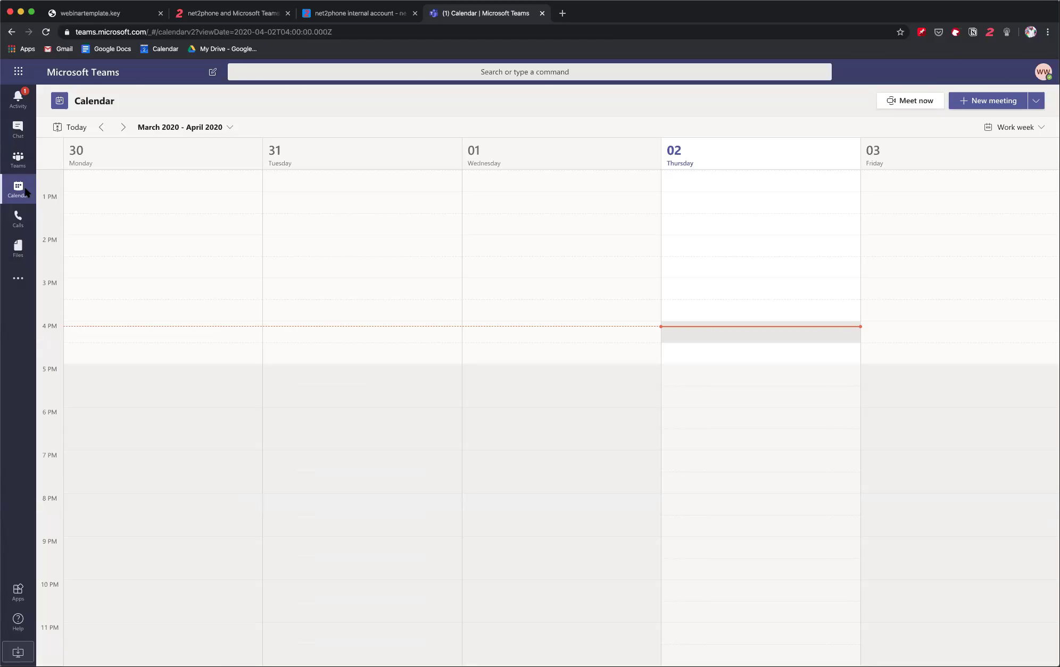
- Open Calls to show the Speed dial contacts and dial pad
click(18, 219)
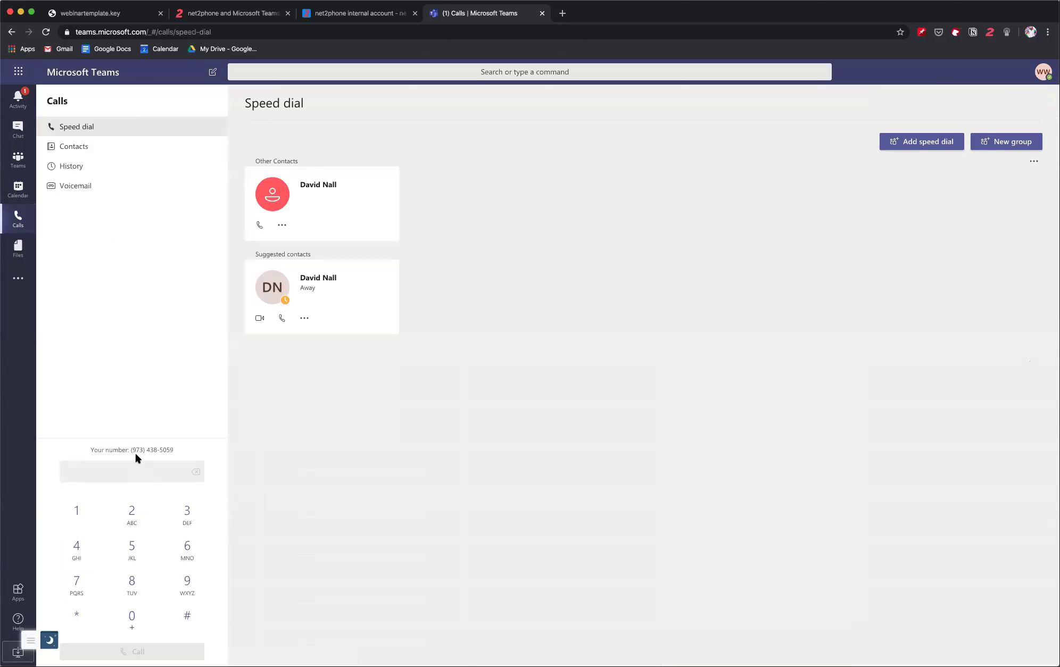
- Enter the external test phone number in the dial pad and place the outgoing call
click(137, 467)
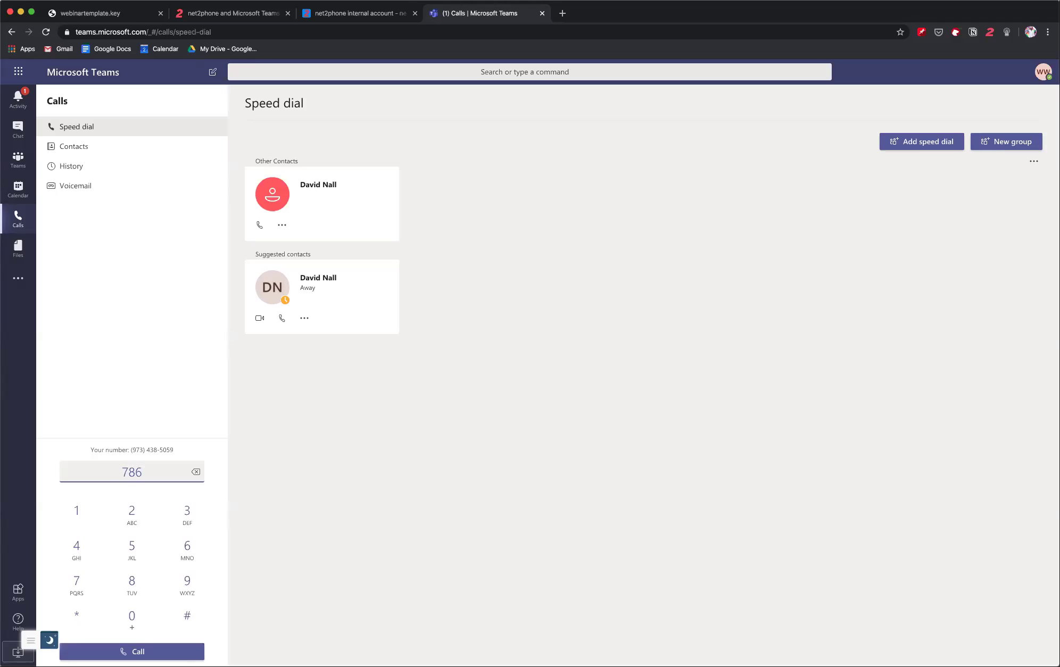
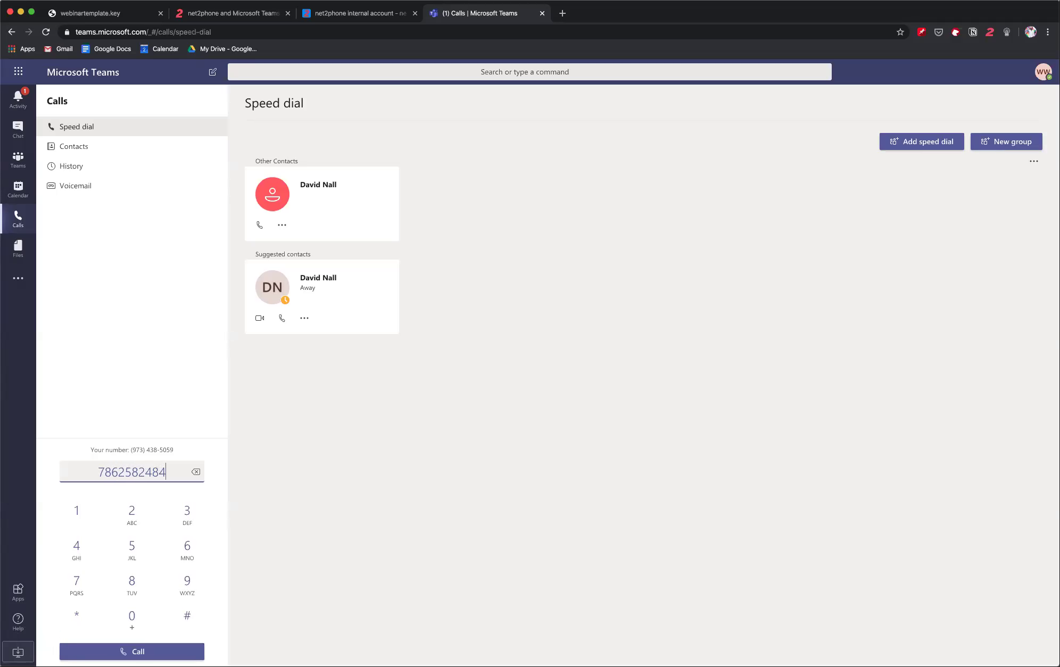
key(Return)
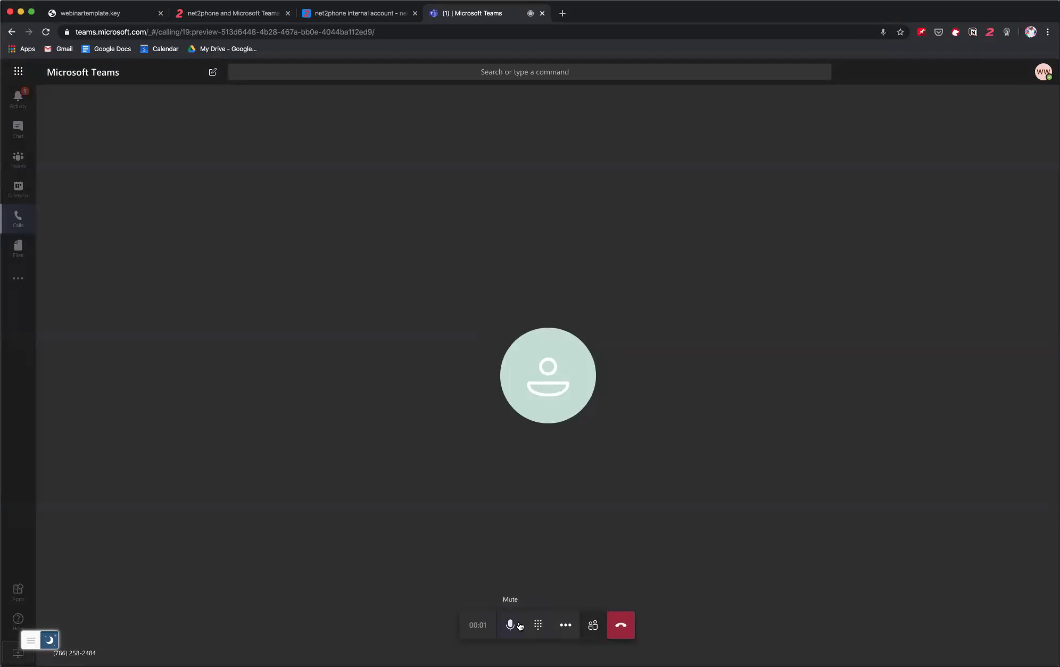
- Mute the call, open and close the in-call keypad, show More actions, then hang up
click(510, 625)
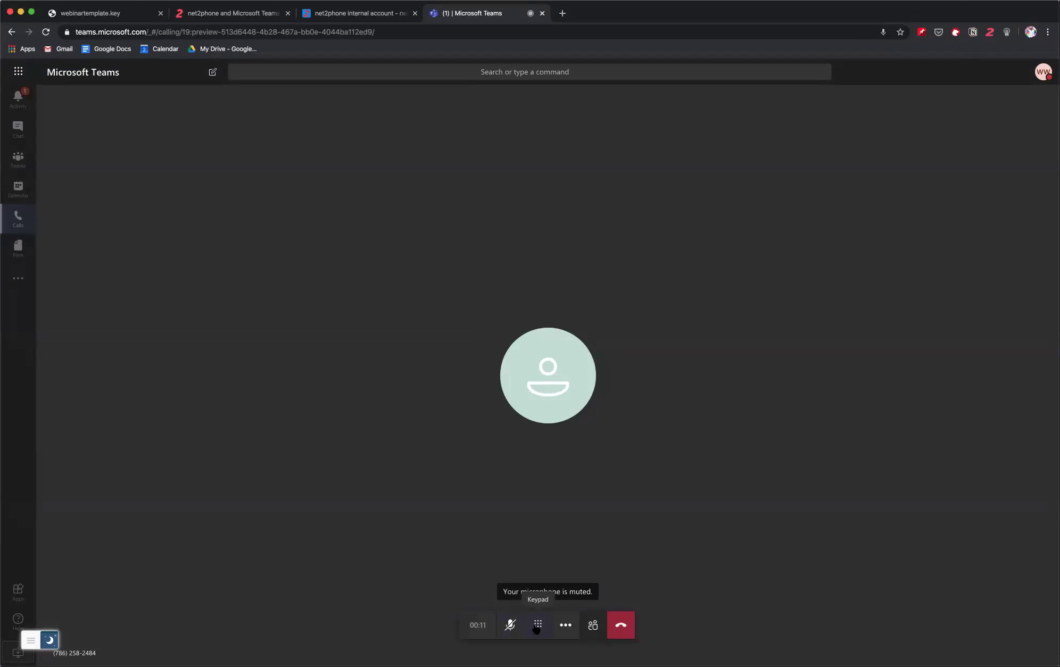
click(538, 626)
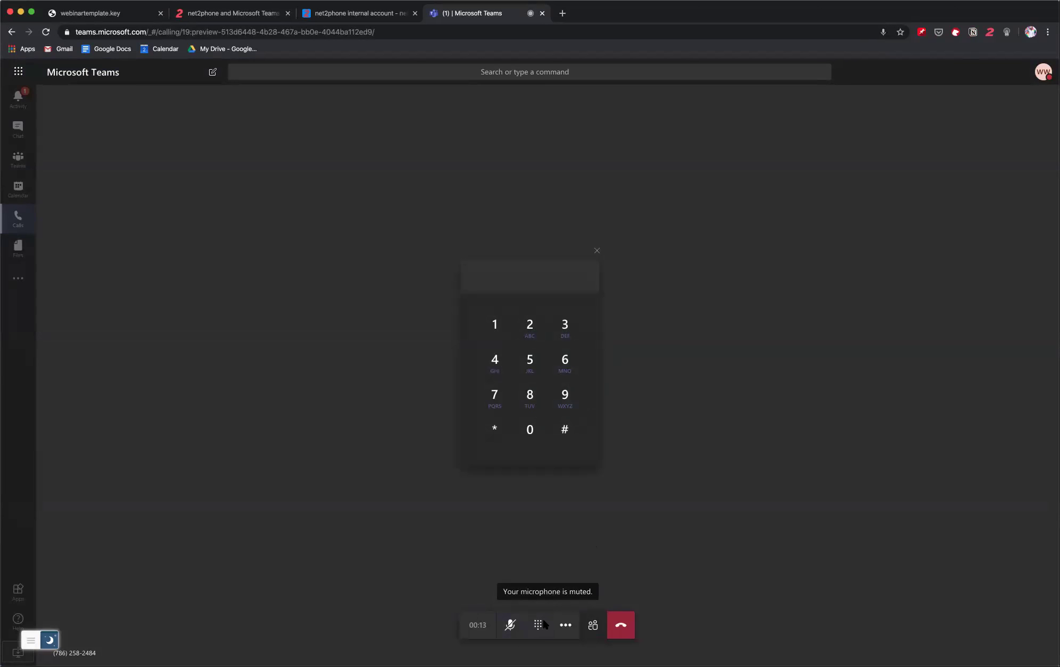
click(564, 626)
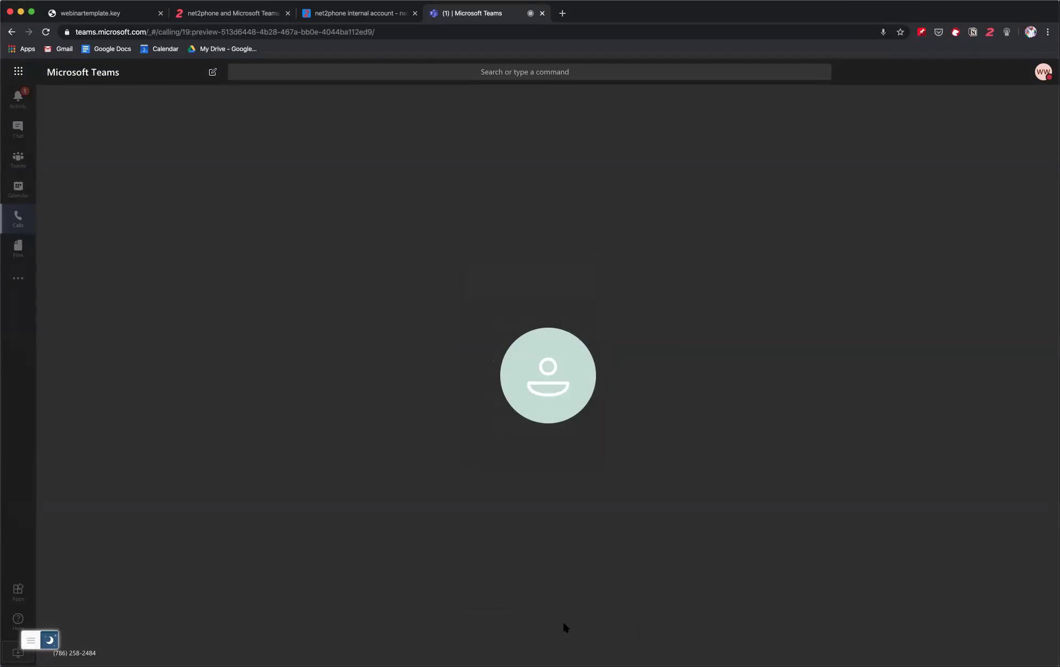
click(563, 627)
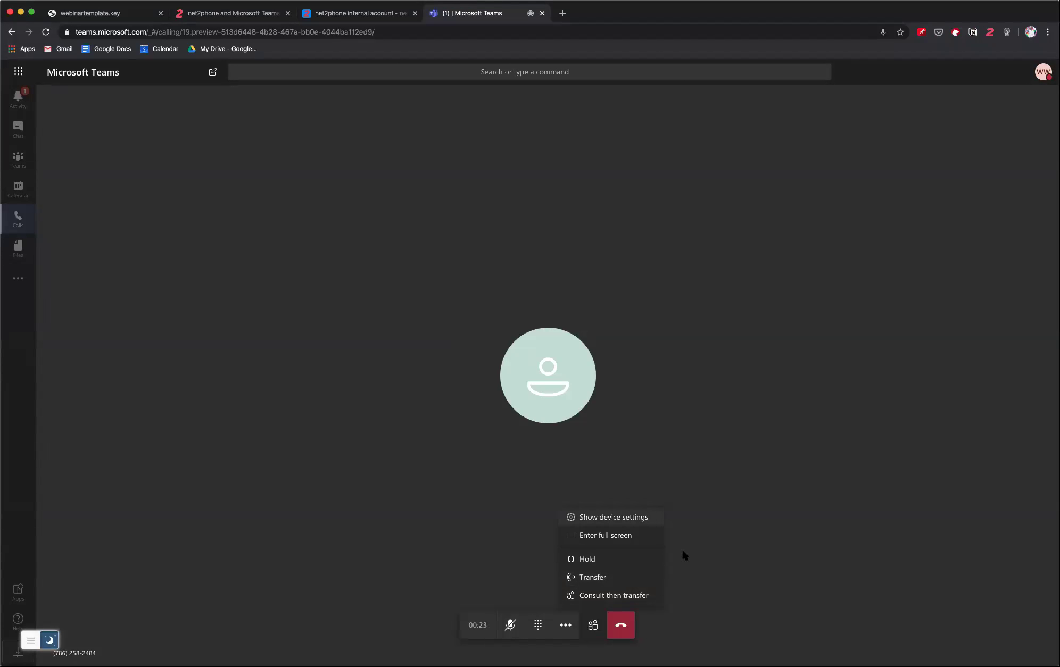
click(621, 630)
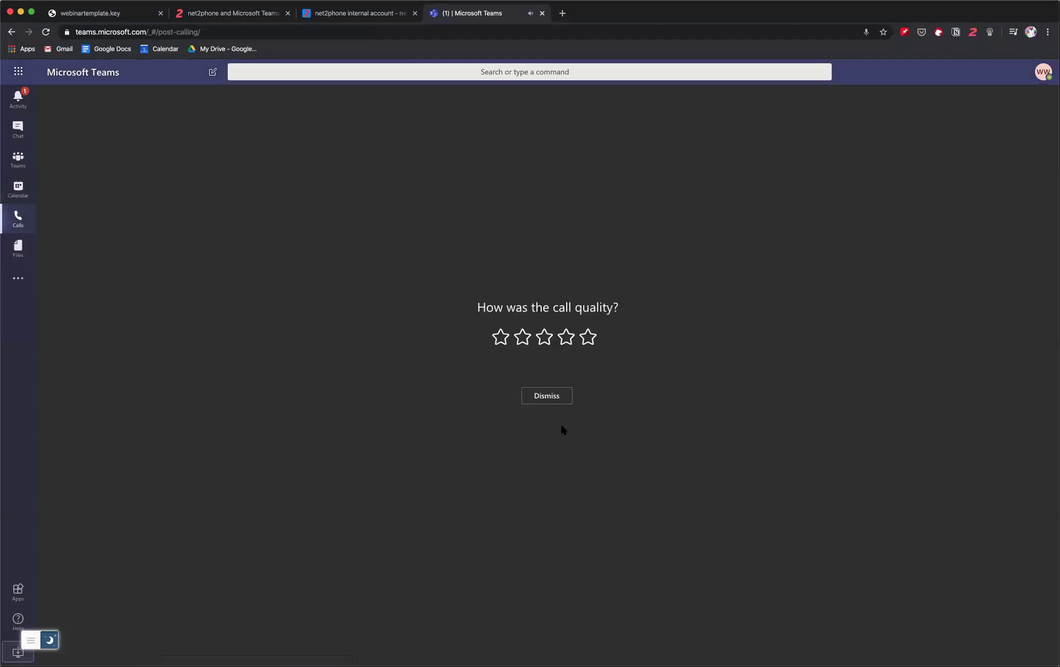
- Dismiss the call-quality rating to return to the Calls History list
click(550, 397)
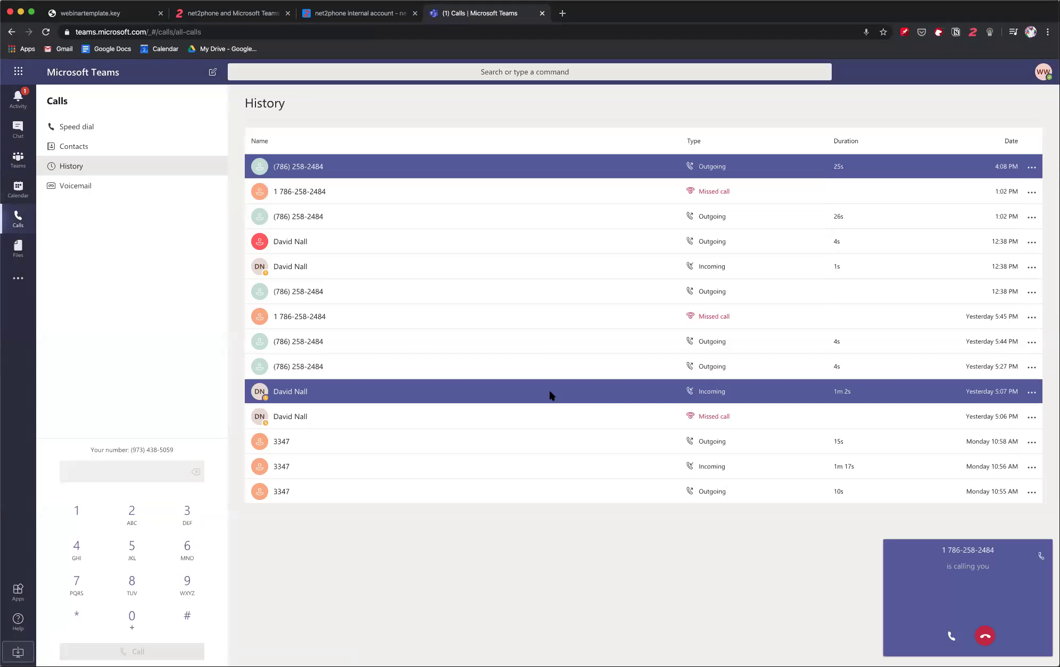
- Answer the incoming call, hang up after about 2 seconds, and dismiss the feedback prompt
click(959, 636)
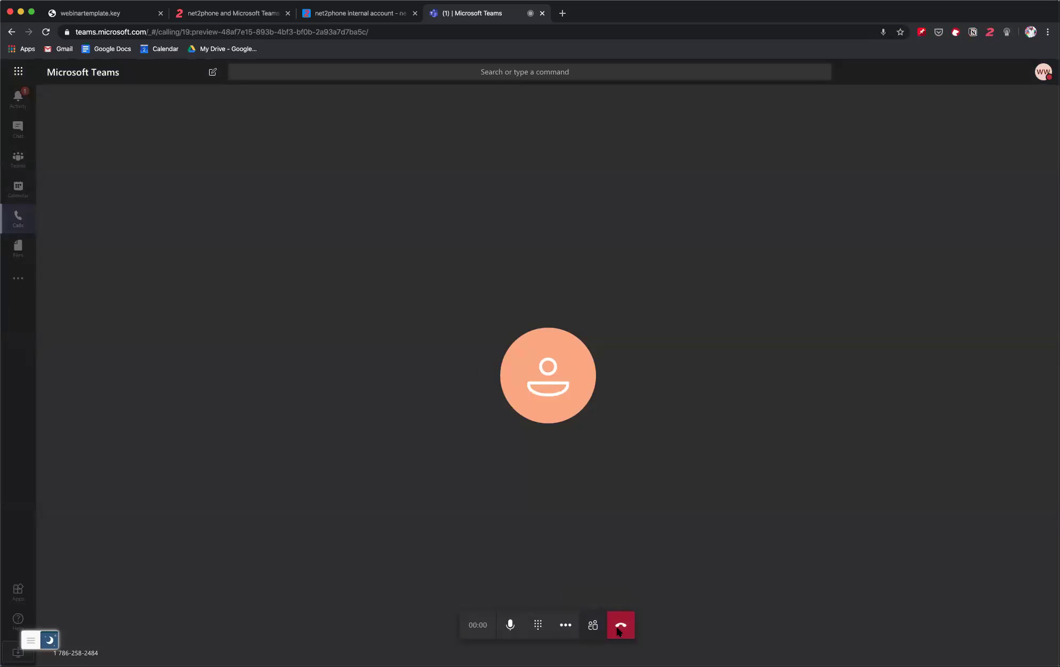
click(618, 629)
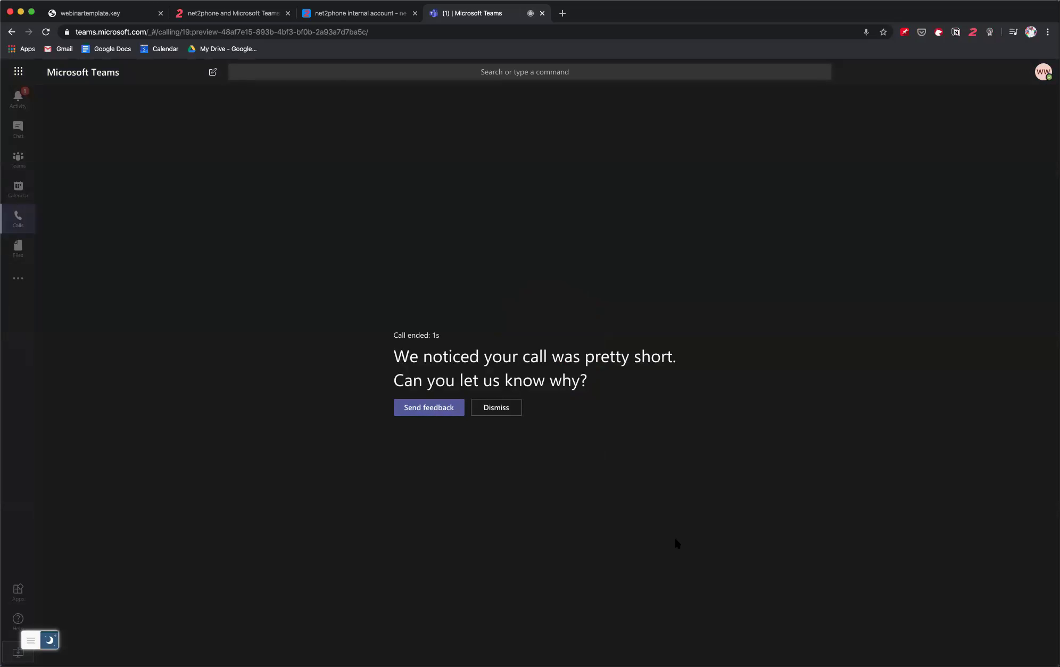
click(512, 411)
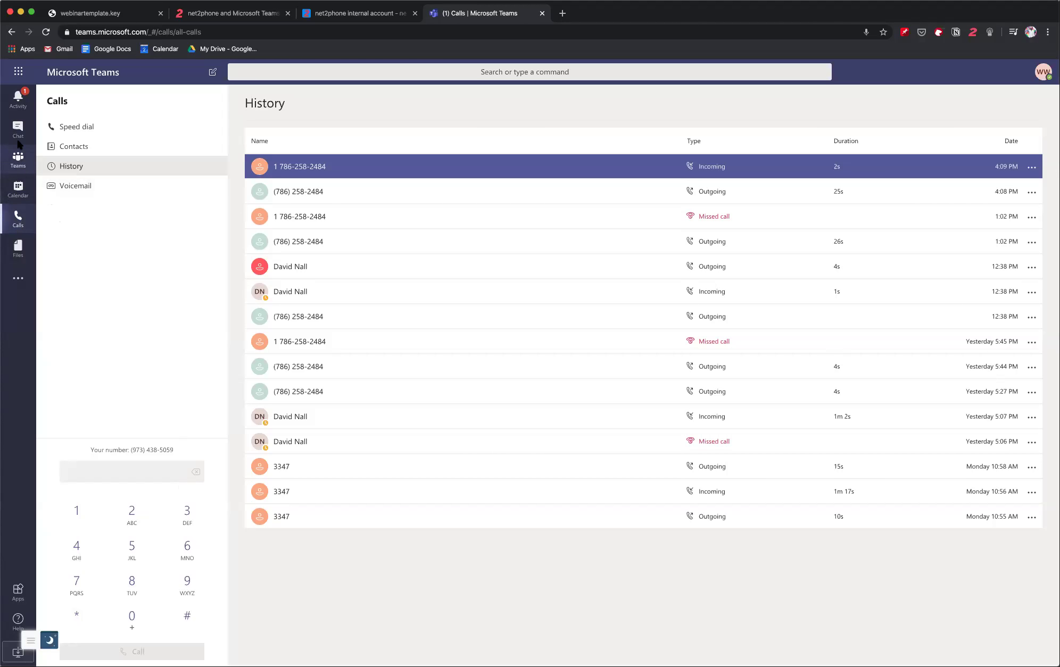
- Redial the contact from their earlier outgoing-call entry in the History list
click(135, 473)
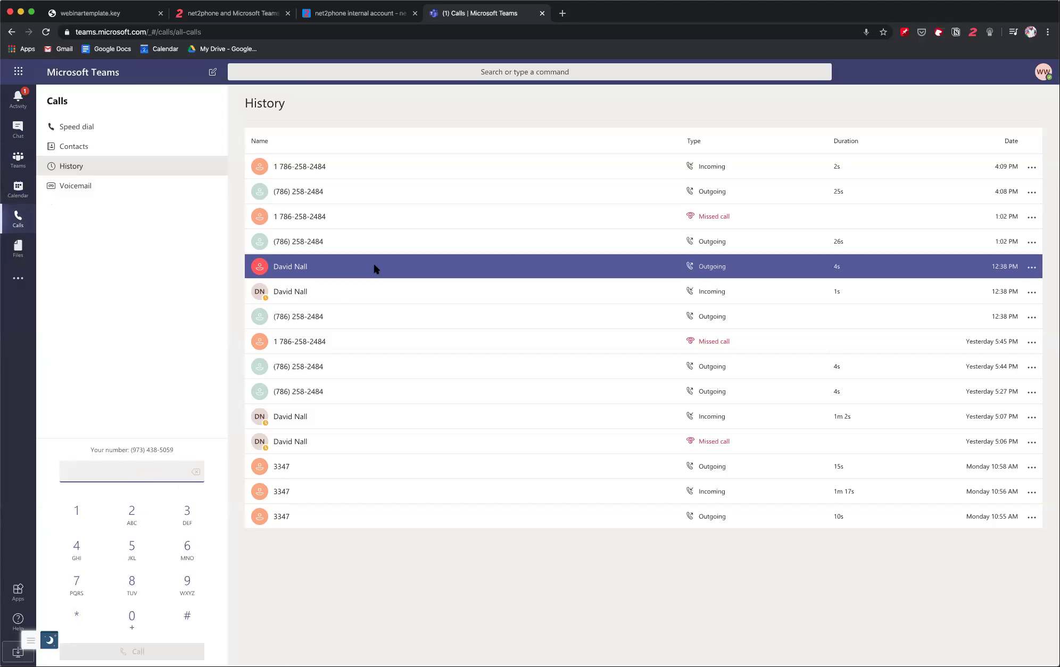
click(297, 268)
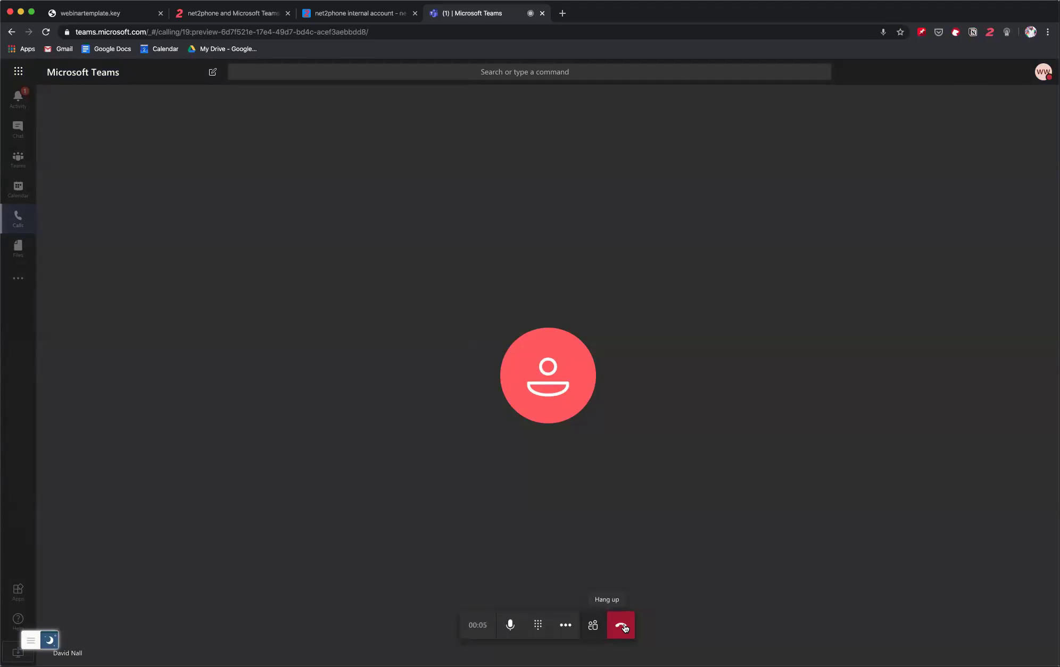
- Hang up the call, return to the webinartemplate.key slides, and advance to Plans and License Breakdown
click(625, 629)
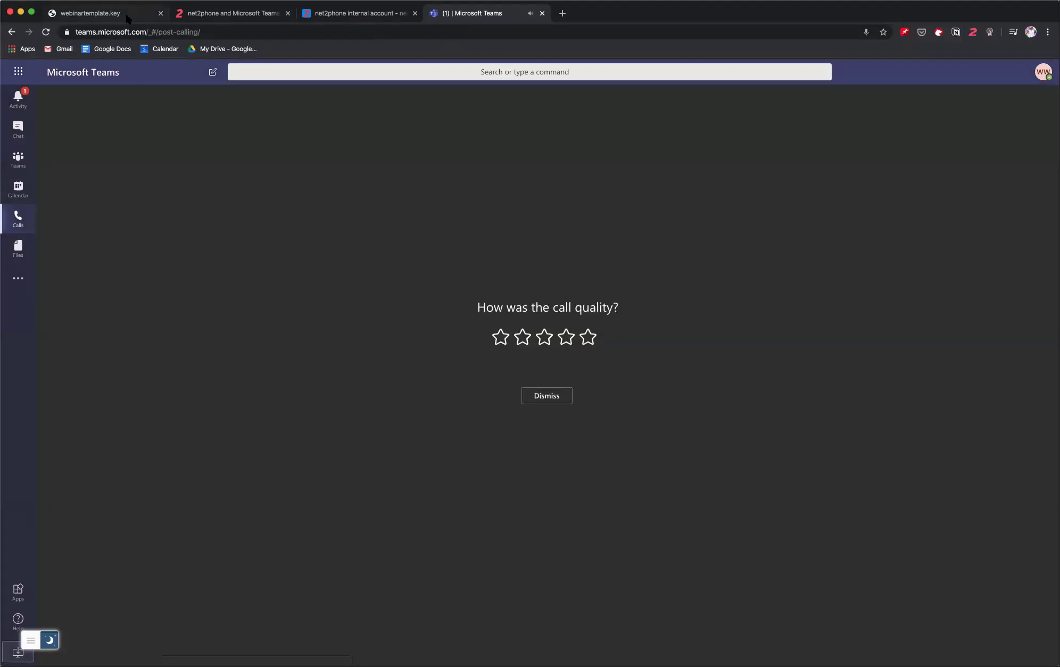
click(127, 16)
key(Right)
key(Right)
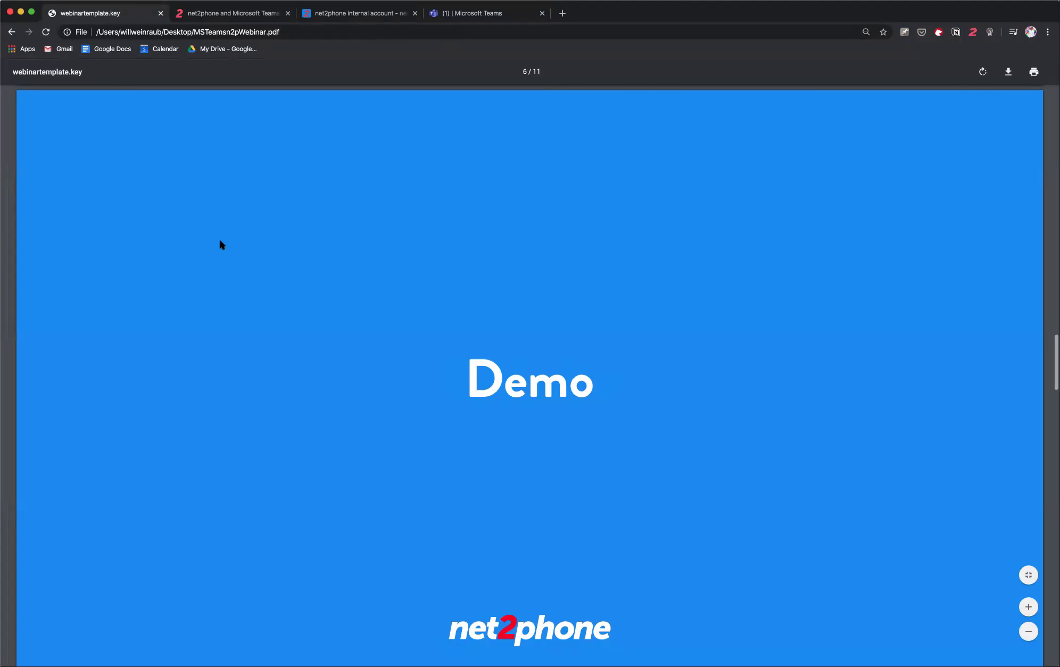